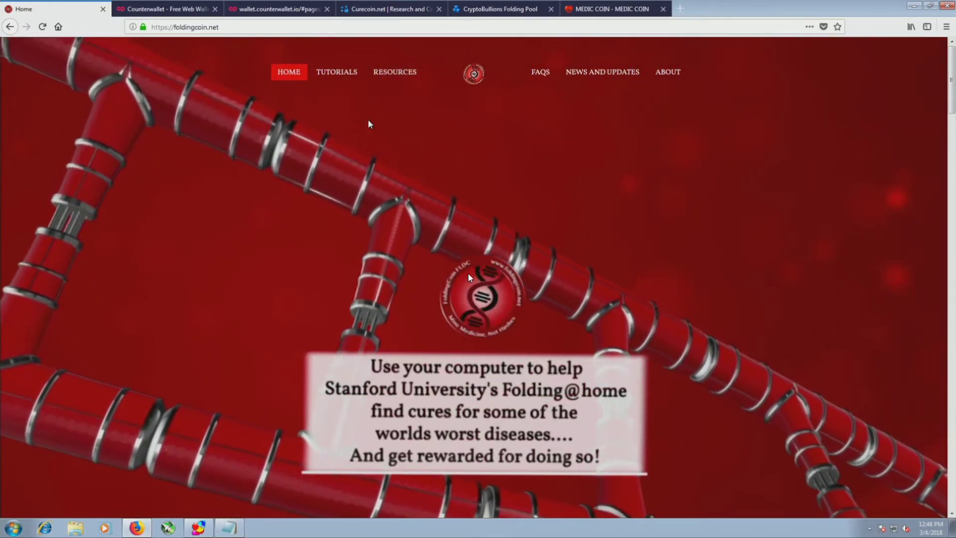
Check the identity name and team number in the Folding@home Advanced Control window and minimise it.
{"action": "mouse_move", "coordinate": [368, 124]}
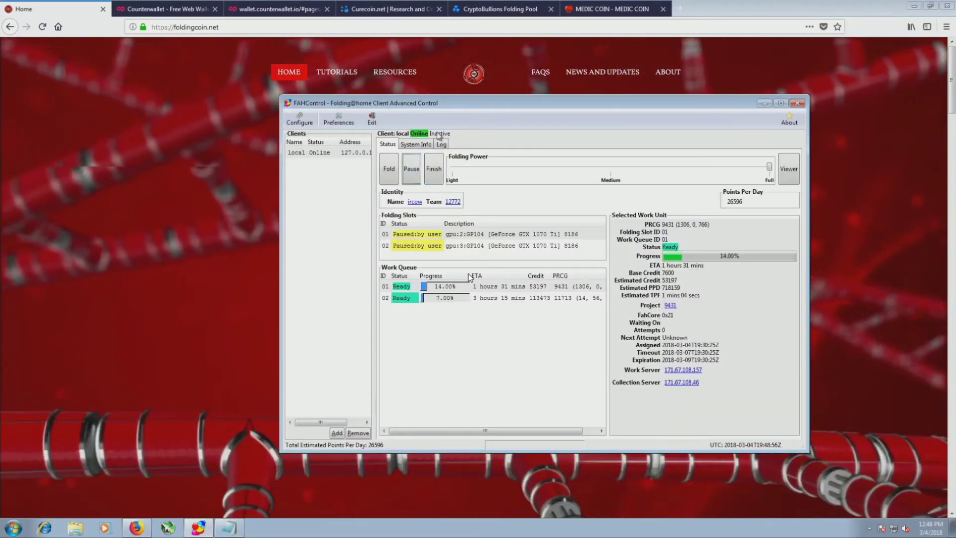
{"action": "left_click_drag", "start_coordinate": [461, 105], "coordinate": [430, 116]}
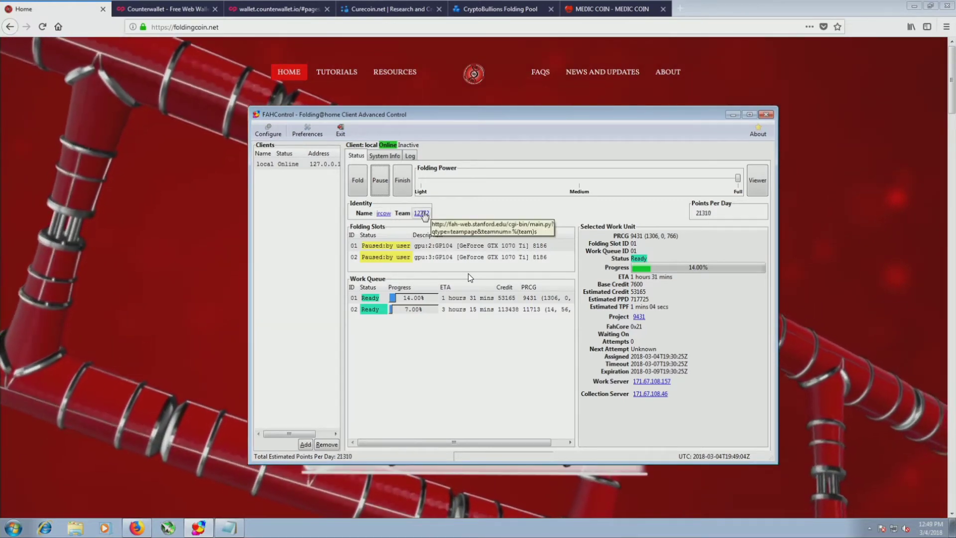
{"action": "left_click", "coordinate": [731, 115]}
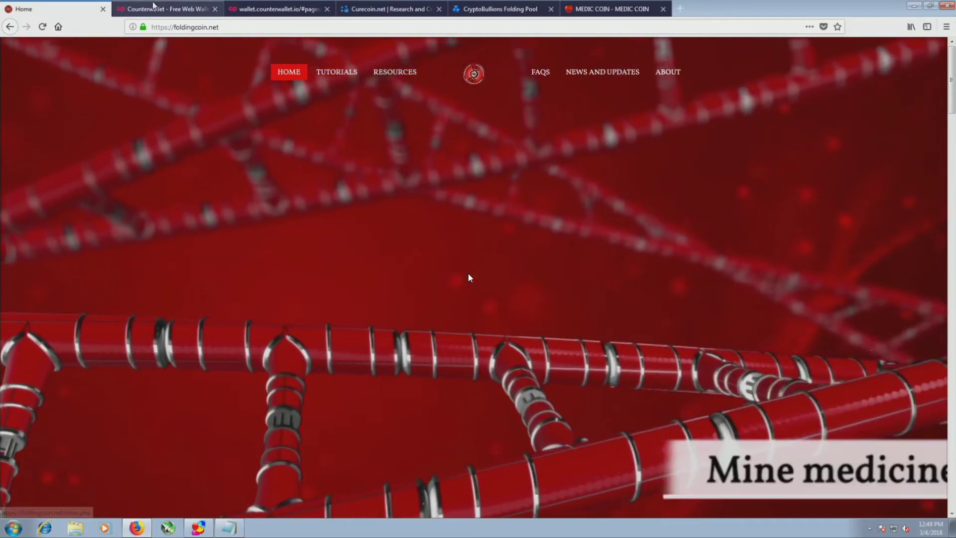
Create a new Counterwallet wallet, continue past the stored passphrase and skip creating a Quick Access URL.
{"action": "left_click", "coordinate": [160, 9]}
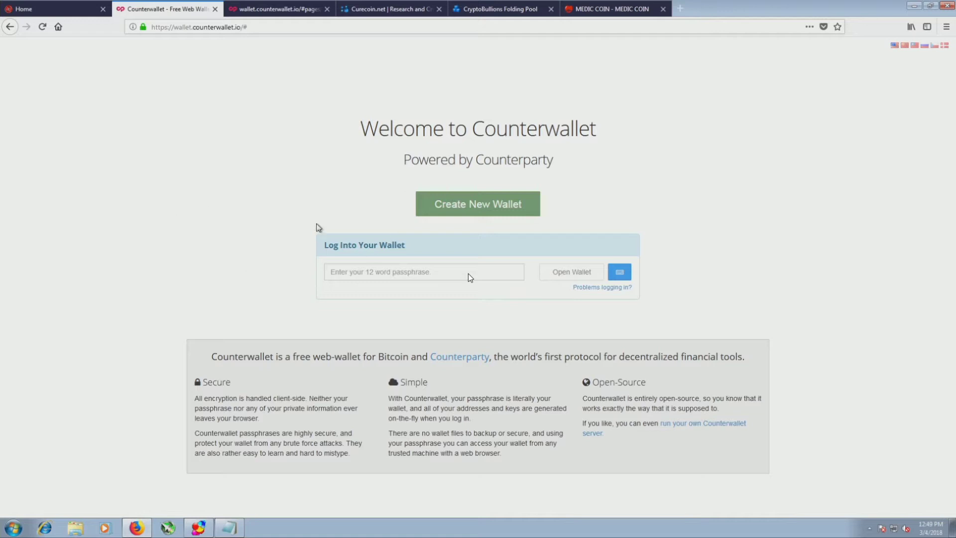
{"action": "left_click", "coordinate": [467, 206]}
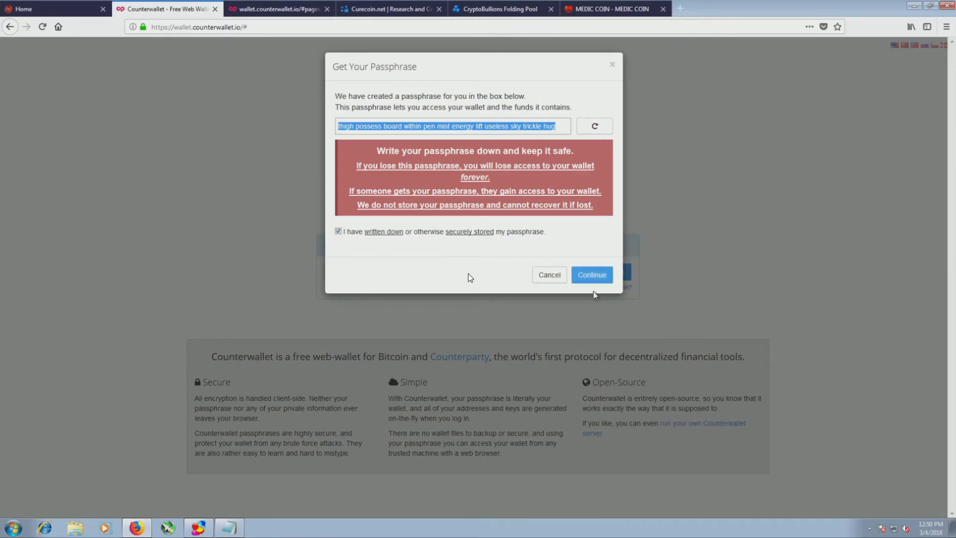
{"action": "left_click", "coordinate": [594, 277]}
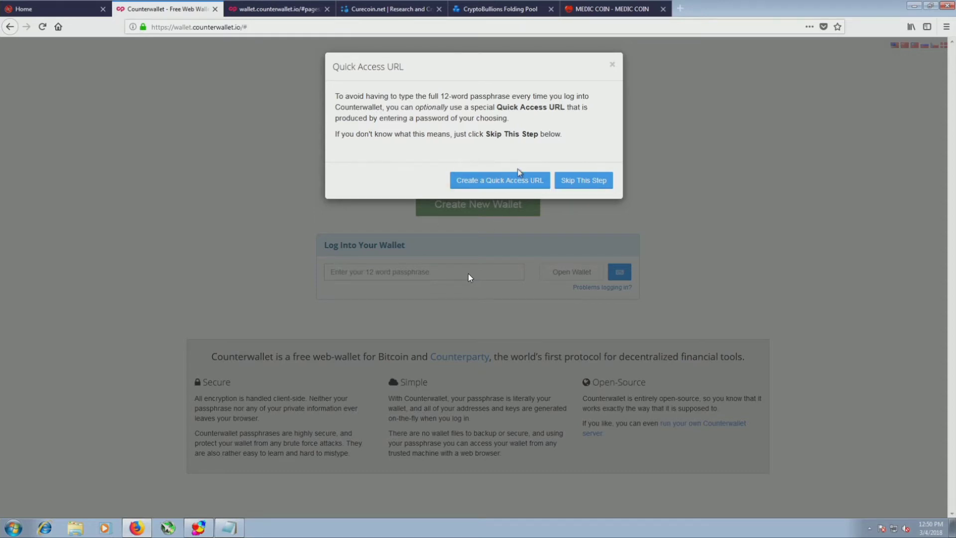
{"action": "left_click", "coordinate": [597, 185]}
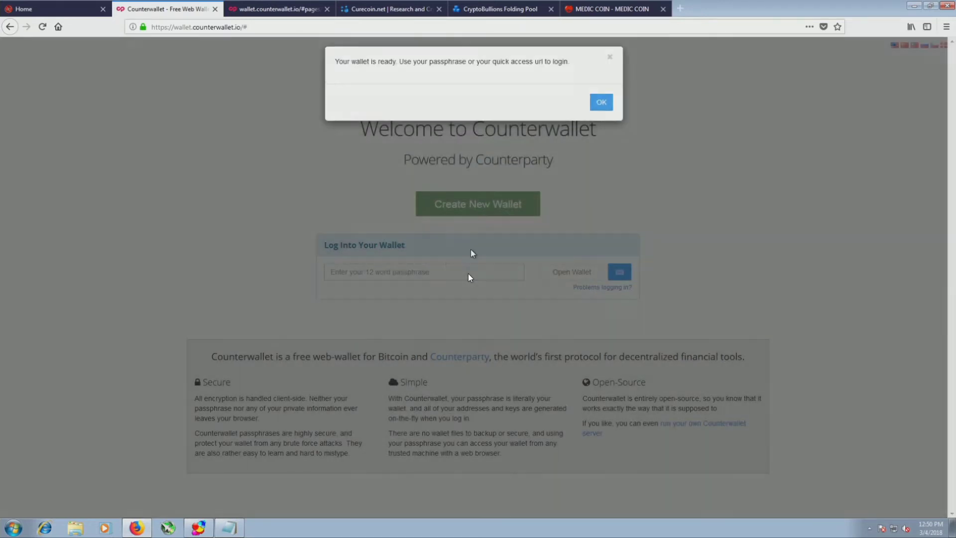
{"action": "left_click", "coordinate": [591, 110]}
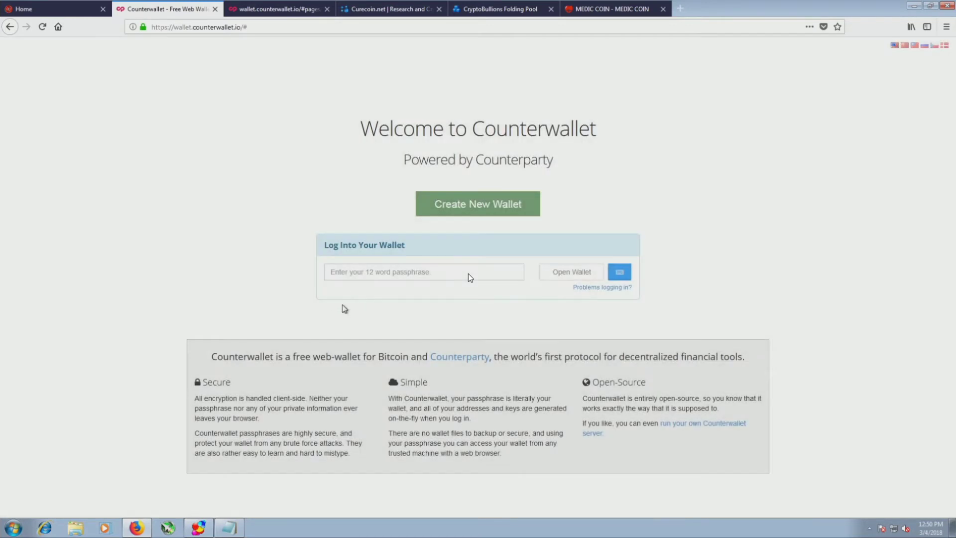
Open the new wallet with its 12-word passphrase and accept the license agreement terms.
{"action": "left_click", "coordinate": [385, 267]}
{"action": "key", "text": "ctrl+v"}
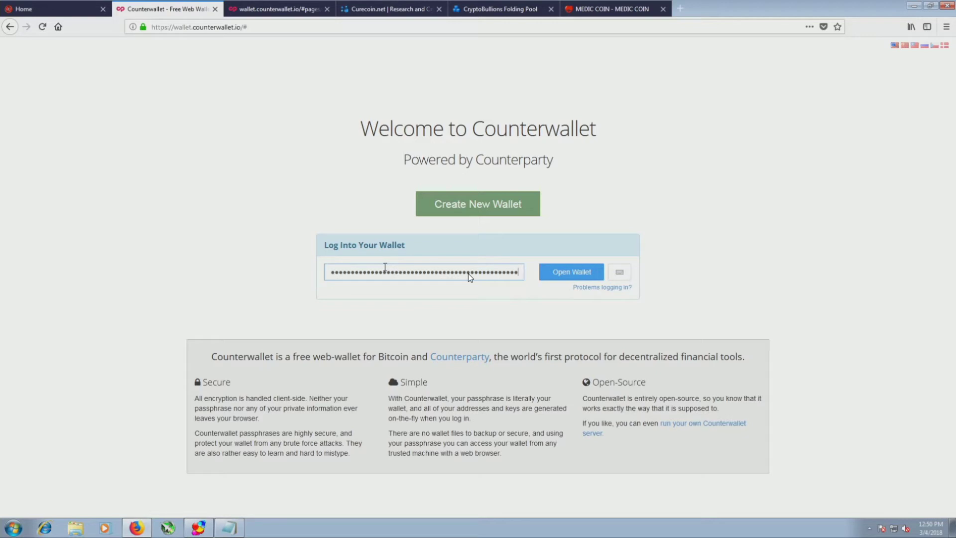
{"action": "left_click", "coordinate": [557, 274]}
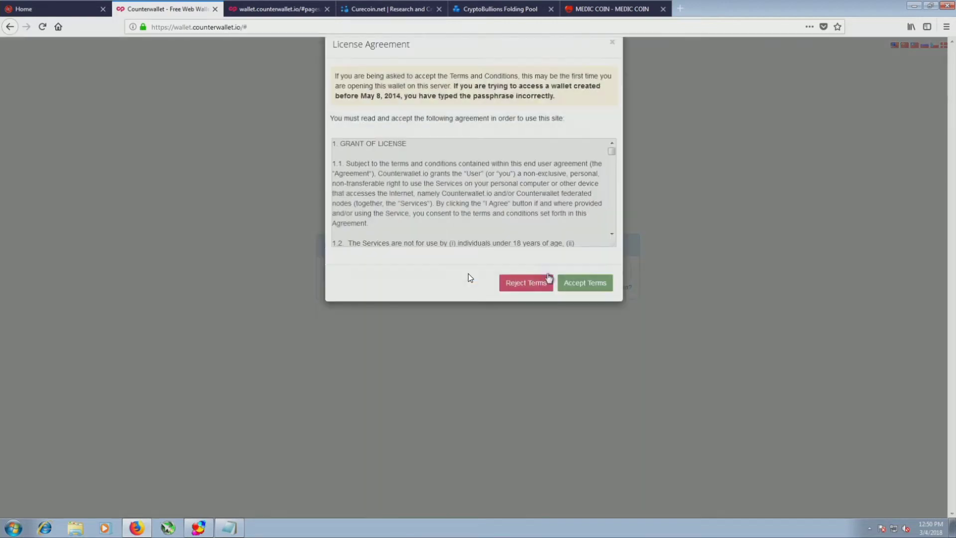
{"action": "left_click", "coordinate": [592, 306]}
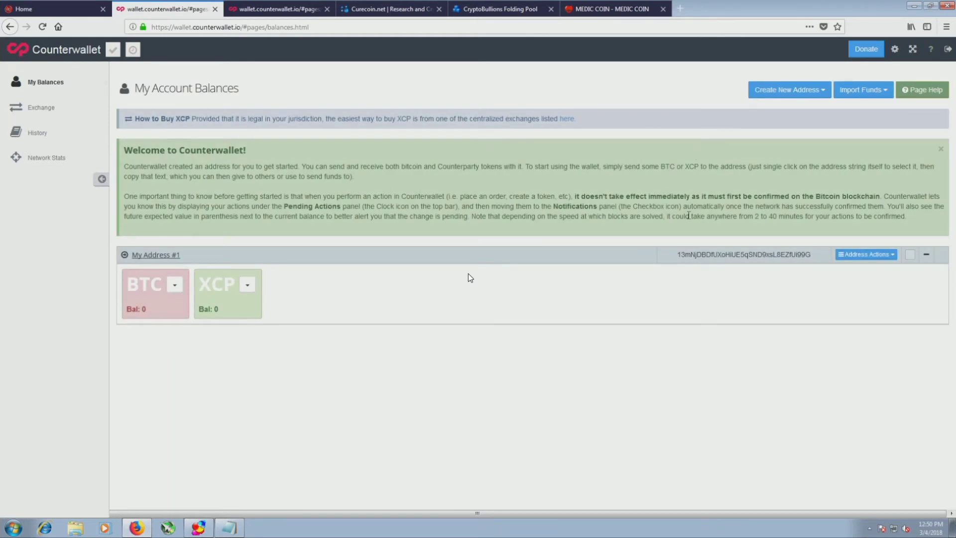
Copy the address of My Address #1 in the newly created wallet.
{"action": "left_click_drag", "start_coordinate": [670, 259], "coordinate": [674, 258]}
{"action": "right_click", "coordinate": [760, 260]}
{"action": "left_click", "coordinate": [780, 264]}
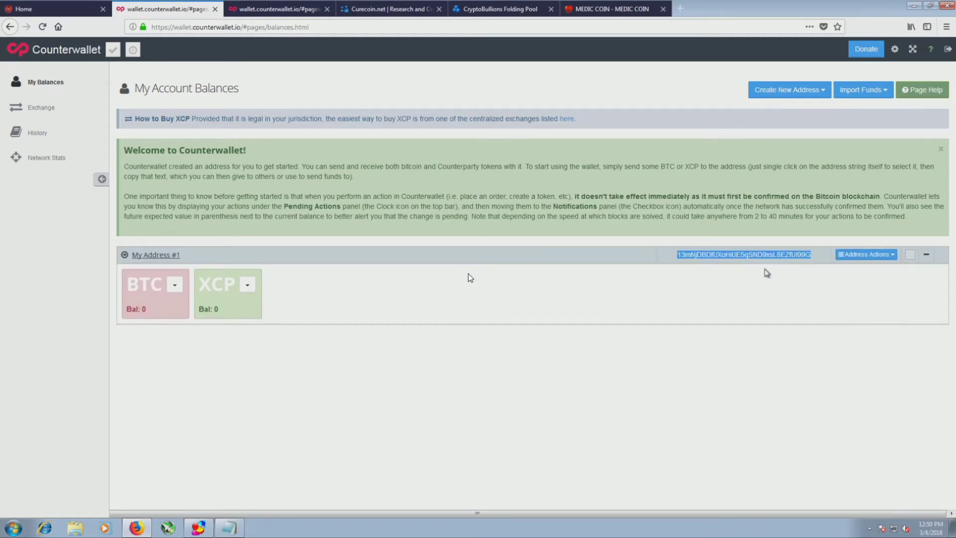
Copy the address of My Address #1 from the other open Counterwallet wallet, the one holding LTBCOIN.
{"action": "left_click", "coordinate": [242, 5]}
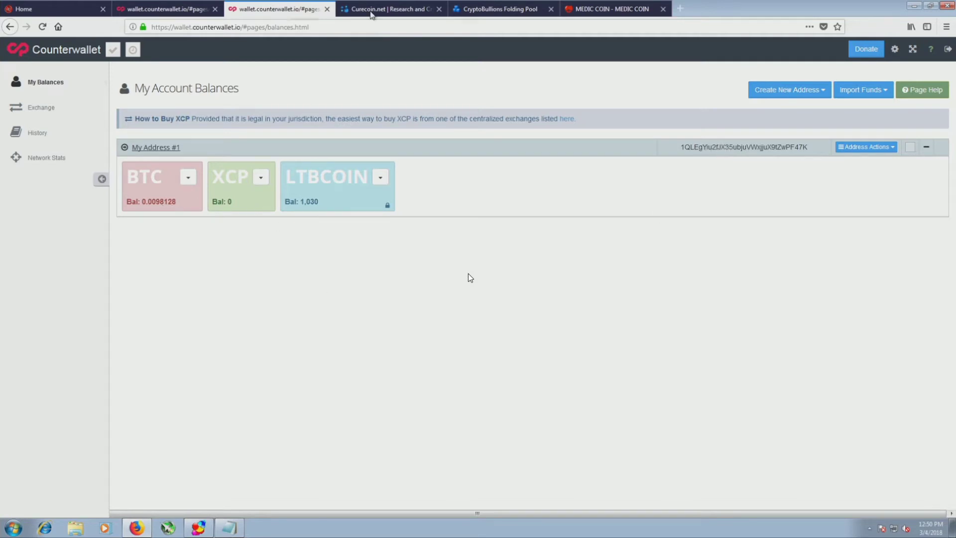
{"action": "left_click", "coordinate": [185, 7]}
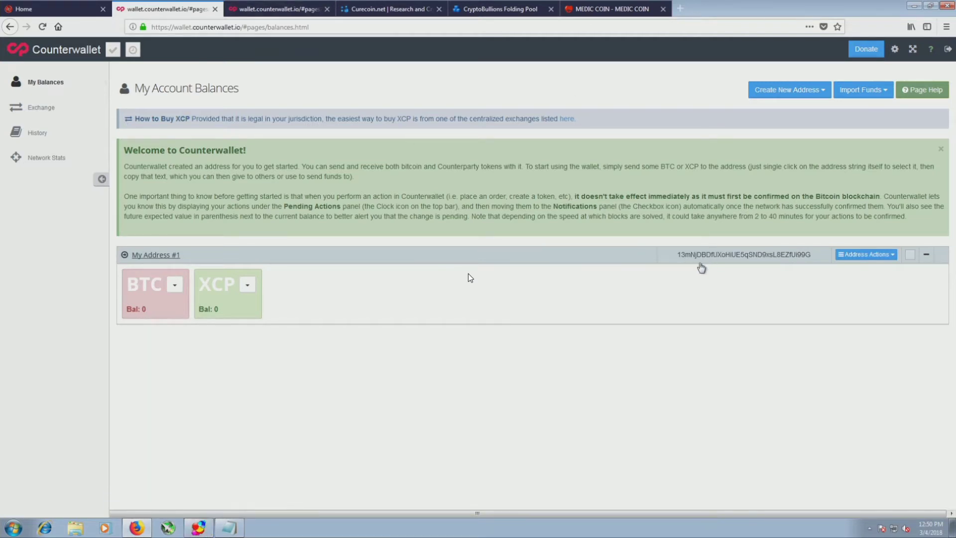
{"action": "key", "text": "ctrl+Tab"}
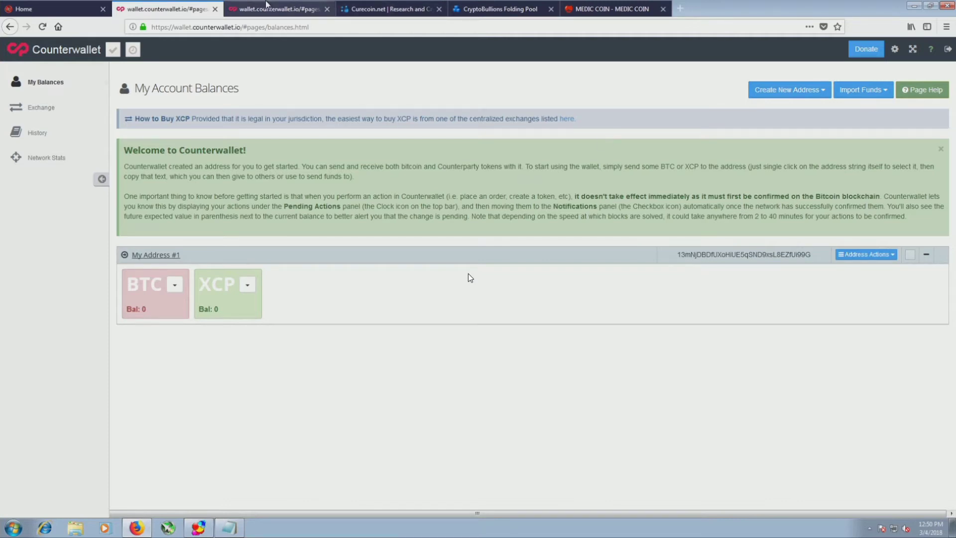
{"action": "right_click", "coordinate": [696, 156]}
{"action": "key", "text": "Escape"}
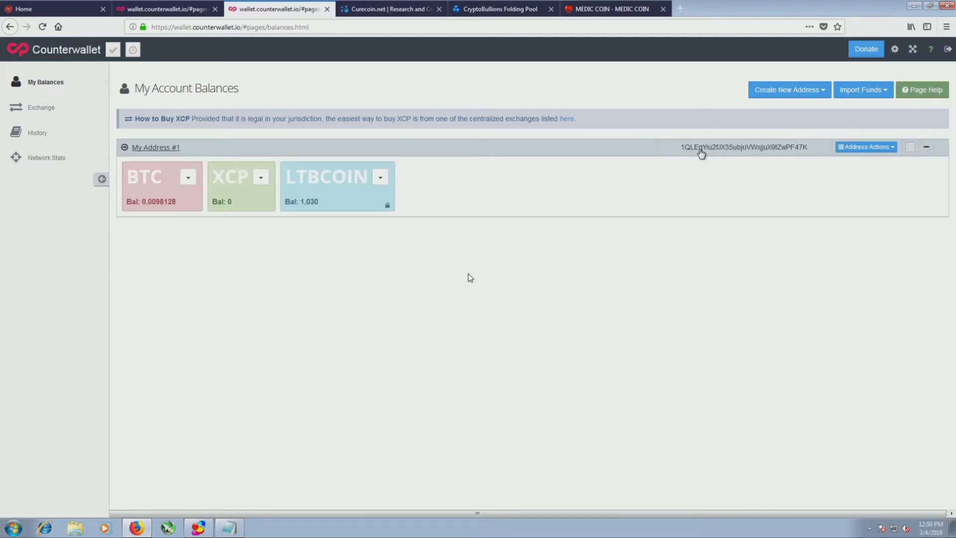
{"action": "double_click", "coordinate": [701, 147]}
{"action": "right_click", "coordinate": [703, 148]}
{"action": "left_click", "coordinate": [724, 152]}
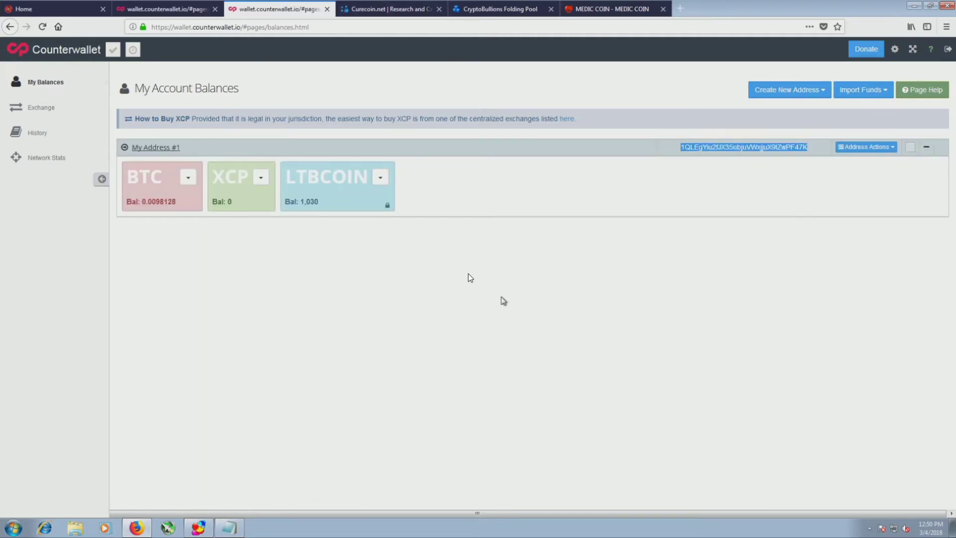
Open the identity configuration in the Folding@home Advanced Control client and append _ALL_ to the donor name.
{"action": "left_click", "coordinate": [192, 521]}
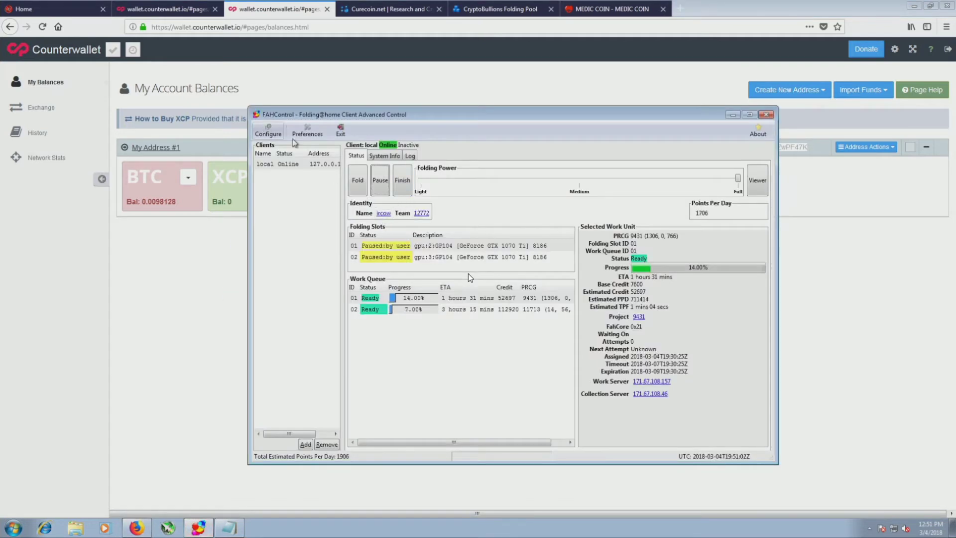
{"action": "left_click", "coordinate": [269, 131]}
{"action": "left_click", "coordinate": [399, 188]}
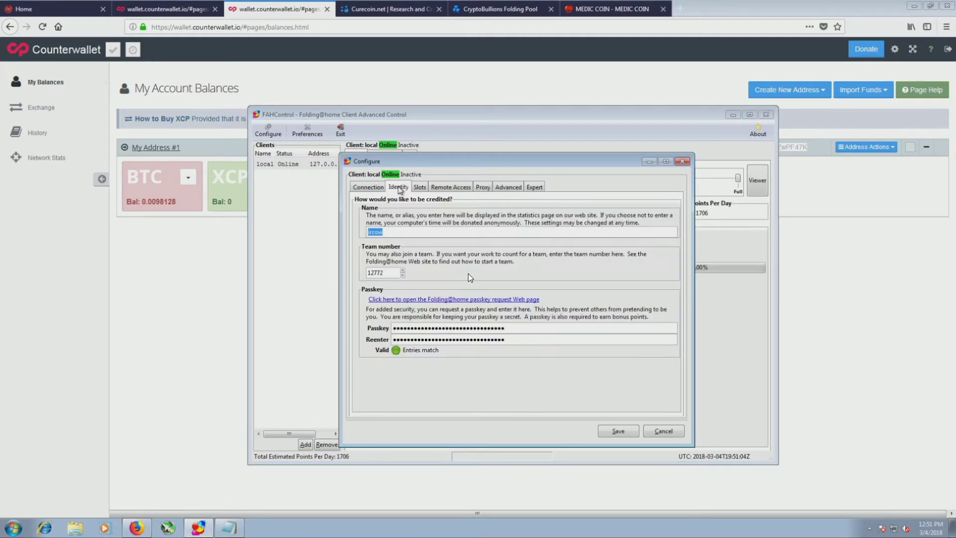
{"action": "left_click", "coordinate": [412, 235]}
{"action": "type", "text": "_ALL_"}
Check the name format noted in med.txt, append the copied wallet address to the donor name and save the configuration.
{"action": "key", "text": "alt+Tab"}
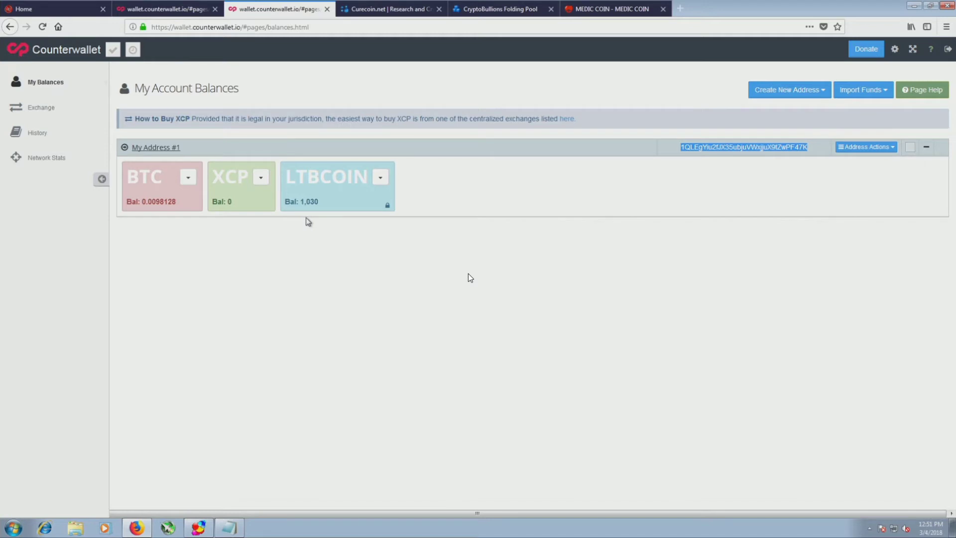
{"action": "left_click", "coordinate": [222, 531]}
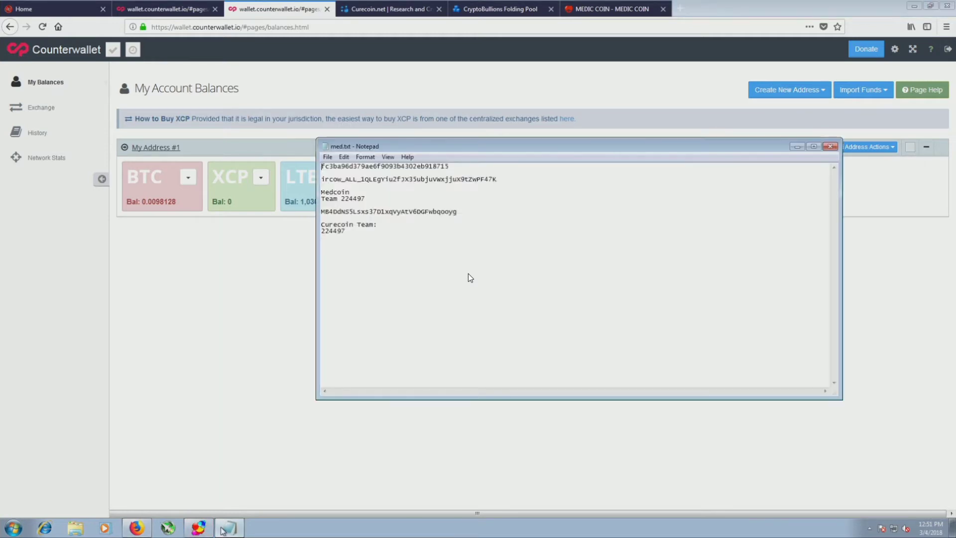
{"action": "left_click", "coordinate": [199, 528]}
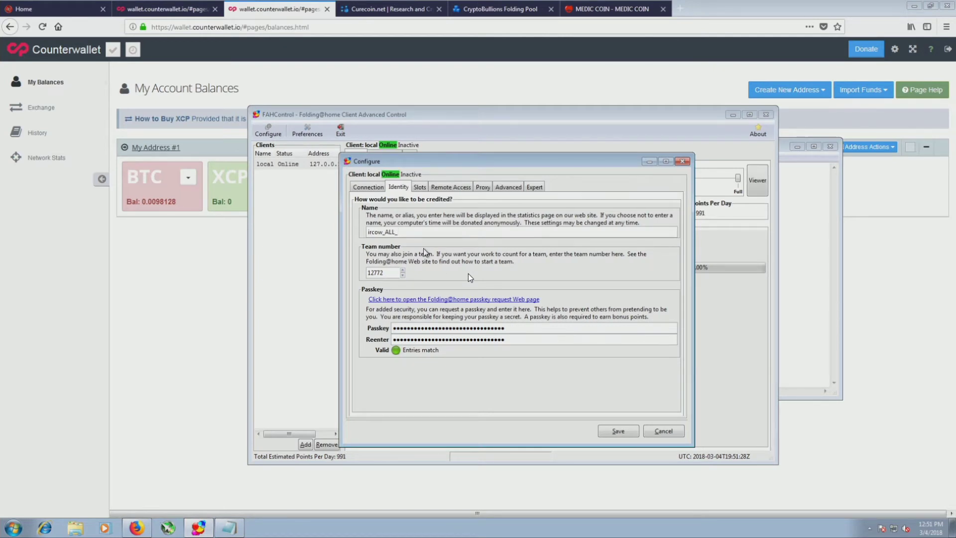
{"action": "key", "text": "ctrl+v"}
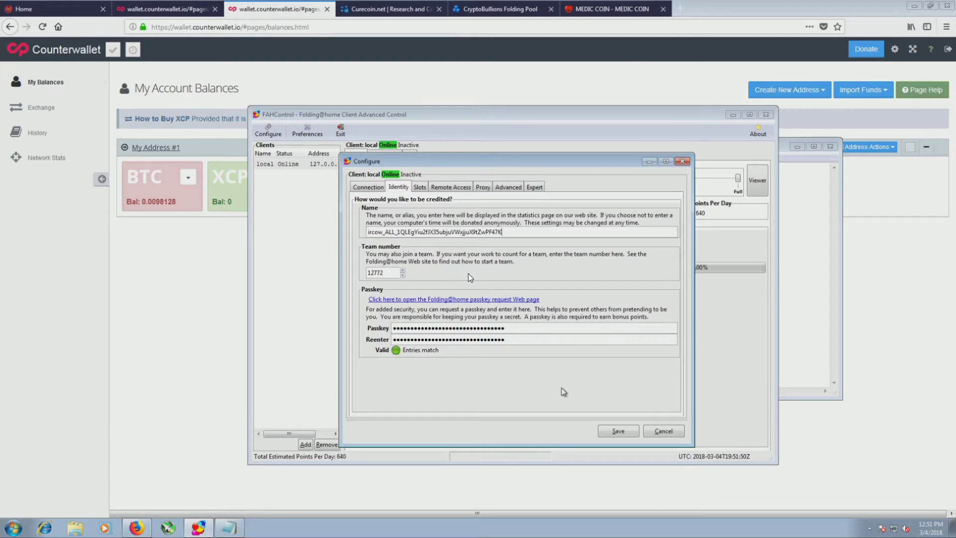
{"action": "key", "text": "Return"}
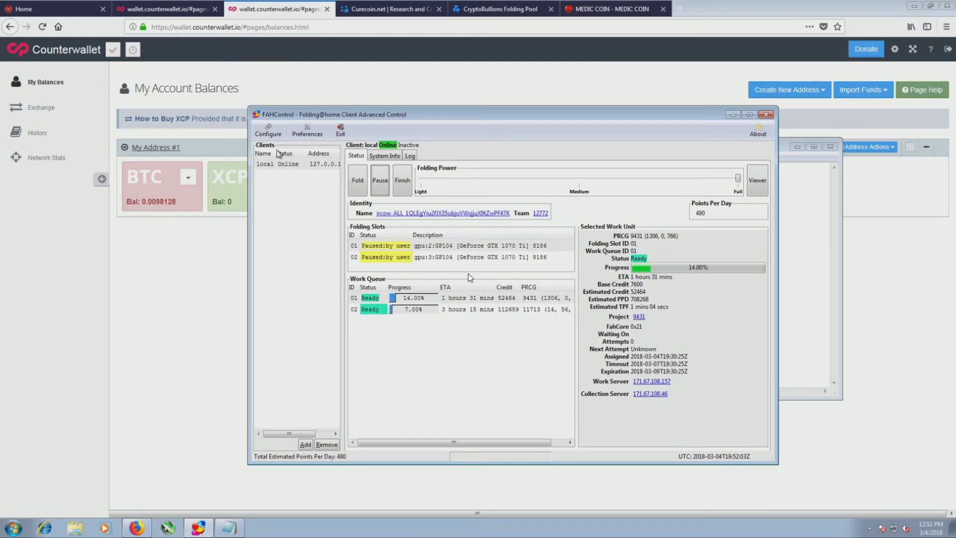
Close the newly created wallet's page in the browser and clear the address selection in the wallet holding LTBCOIN.
{"action": "left_click", "coordinate": [256, 7]}
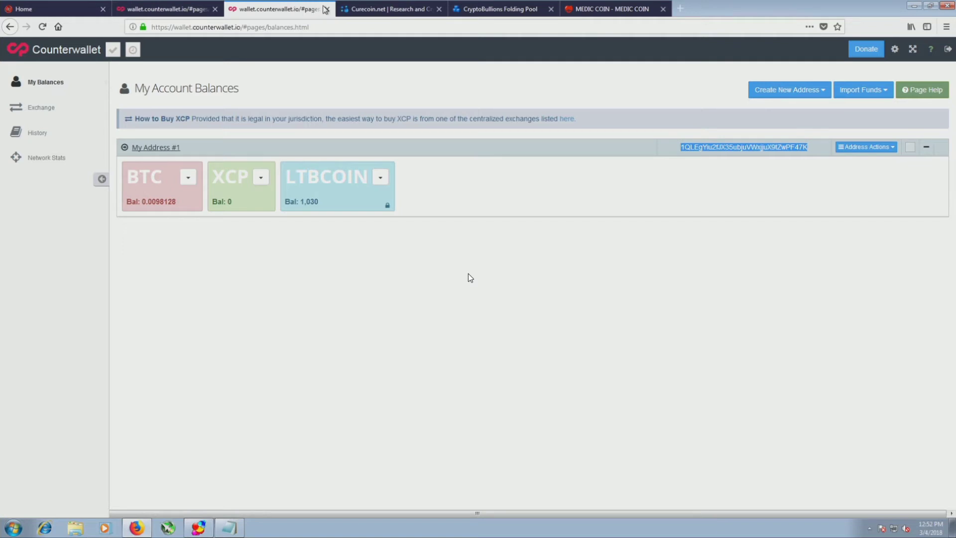
{"action": "left_click", "coordinate": [214, 9]}
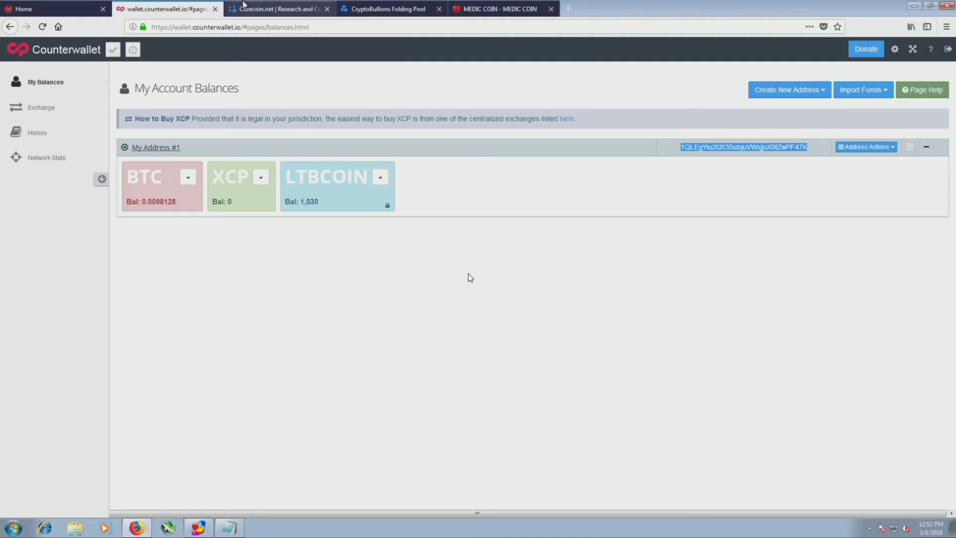
{"action": "left_click", "coordinate": [489, 196]}
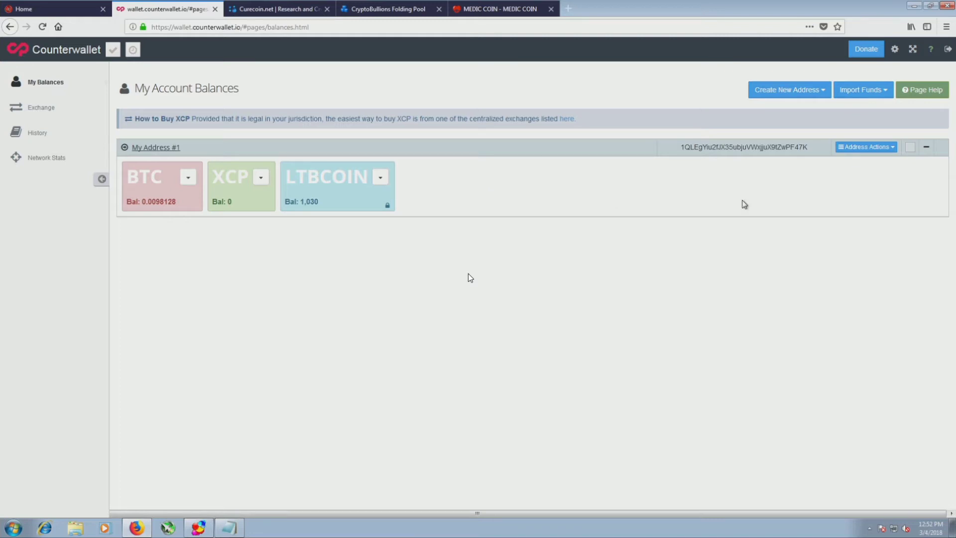
Switch to the Curecoin site and open its Folding Pool page.
{"action": "left_click", "coordinate": [274, 9]}
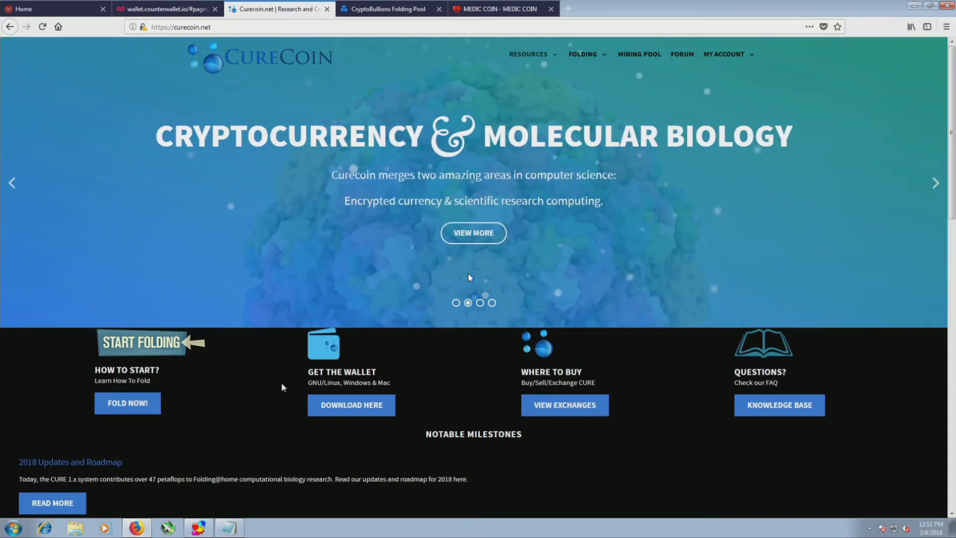
{"action": "mouse_move", "coordinate": [528, 55]}
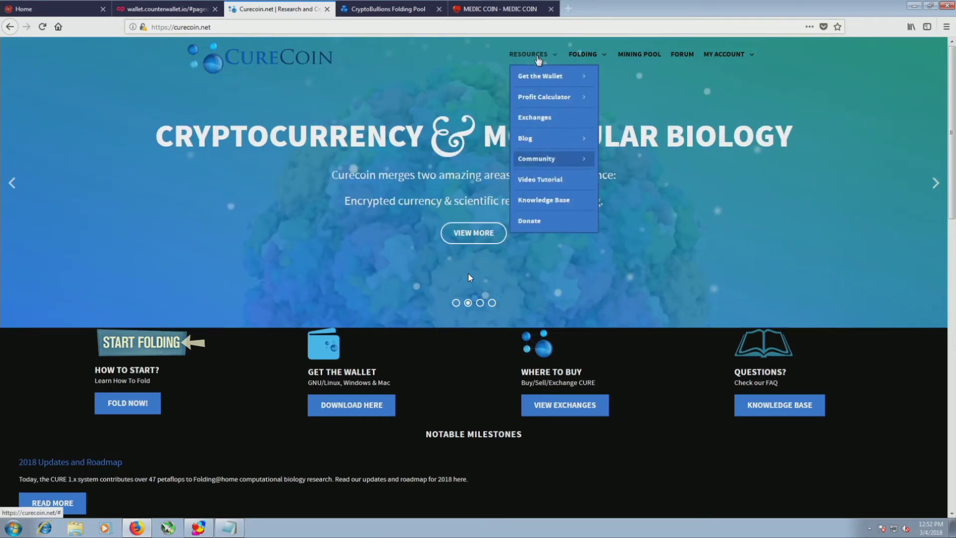
{"action": "left_click", "coordinate": [527, 156]}
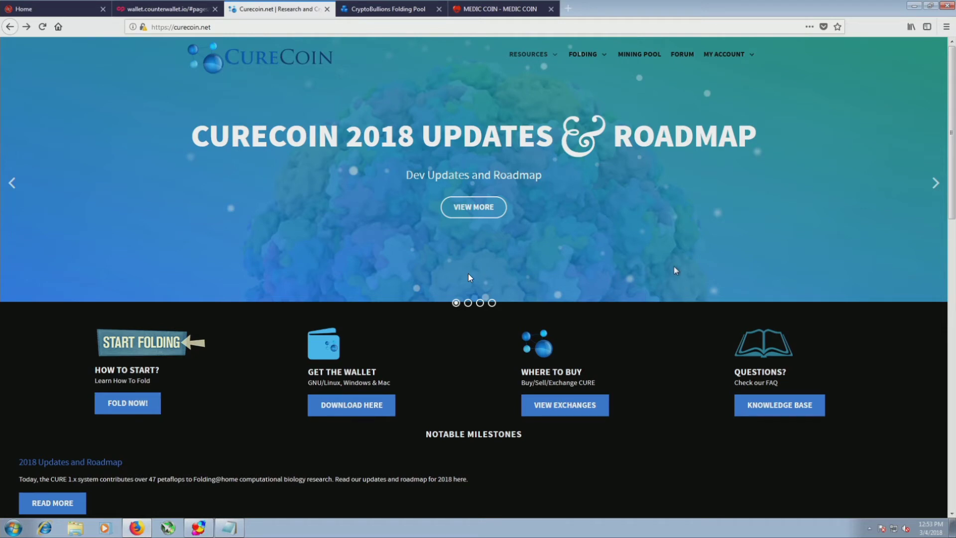
{"action": "mouse_move", "coordinate": [586, 55]}
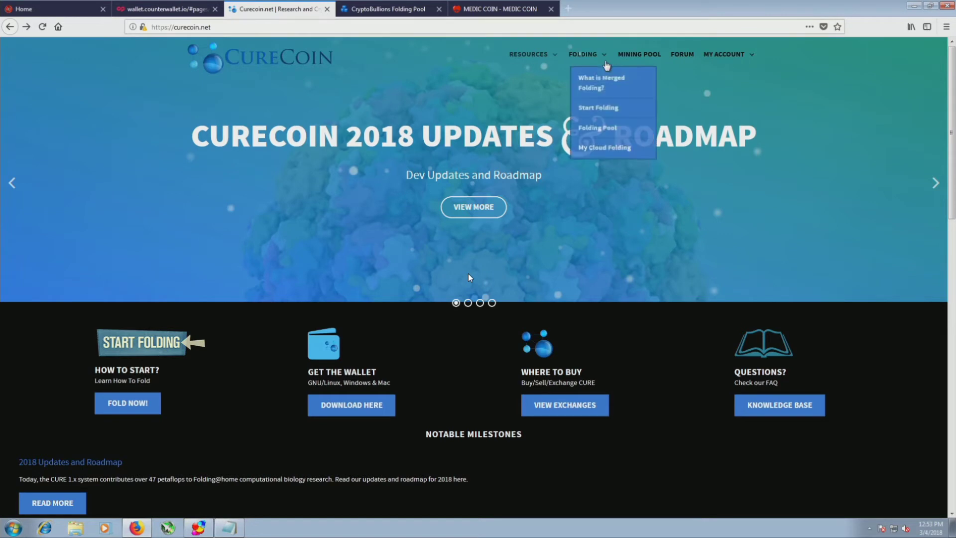
{"action": "left_click", "coordinate": [618, 131]}
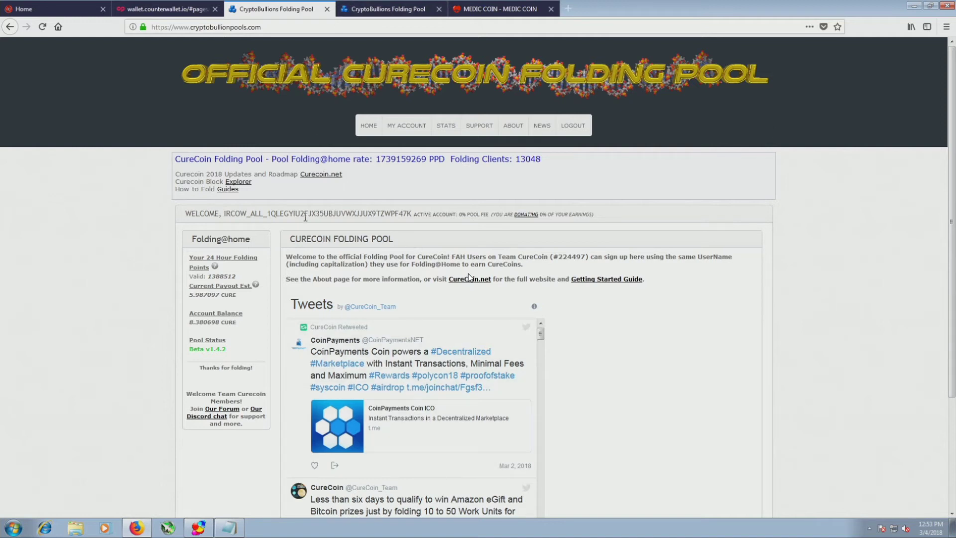
Look over the folding pool's home page and open the details of the logged-in account.
{"action": "scroll", "coordinate": [64, 267], "scroll_direction": "down", "scroll_amount": 2}
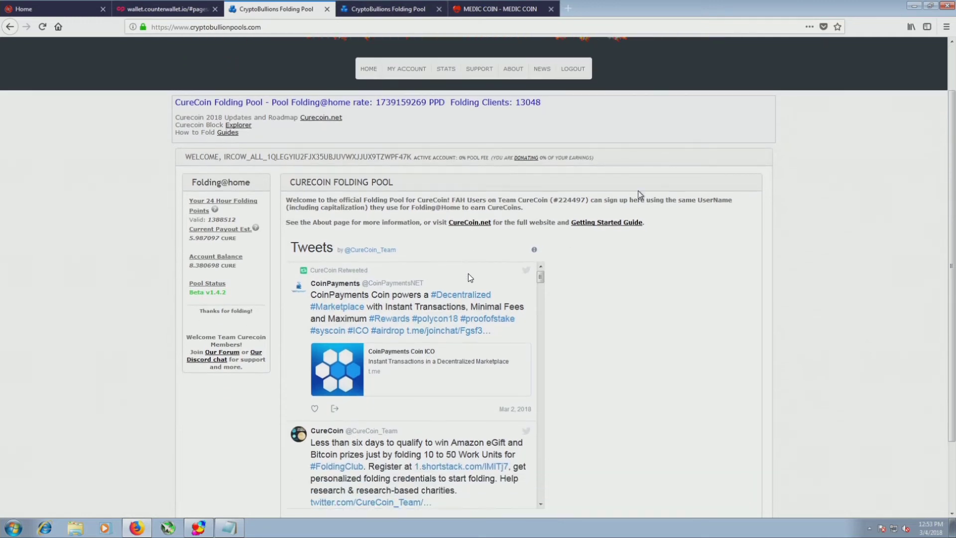
{"action": "scroll", "coordinate": [639, 192], "scroll_direction": "up", "scroll_amount": 2}
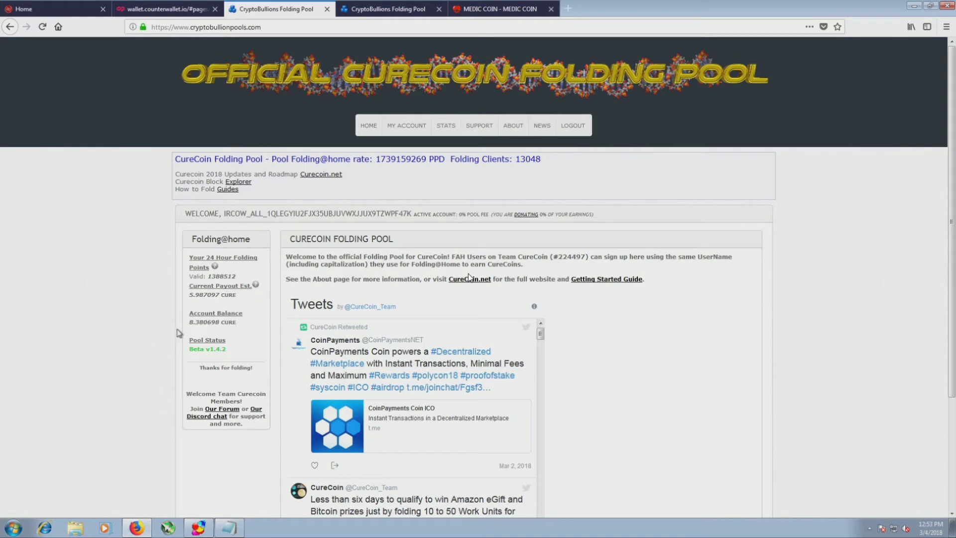
{"action": "mouse_move", "coordinate": [406, 125]}
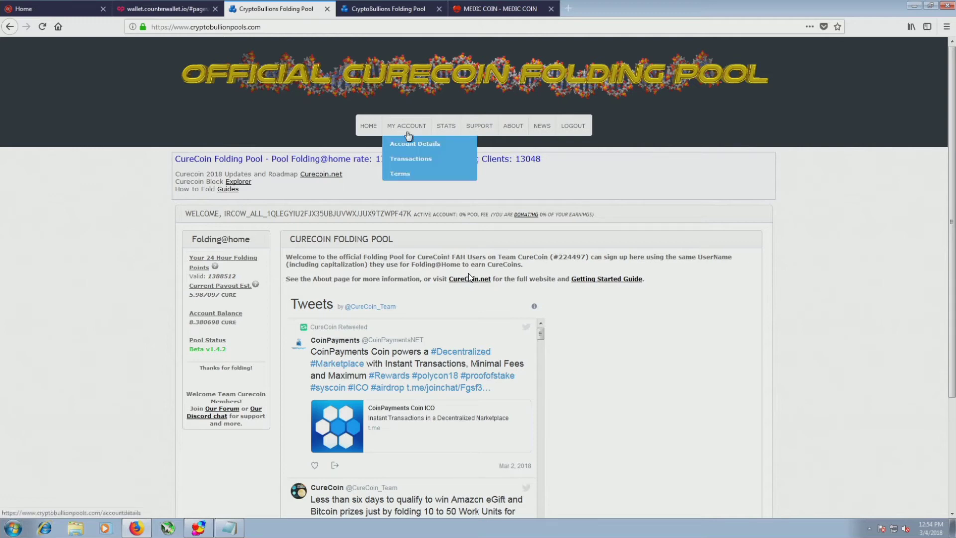
{"action": "left_click", "coordinate": [404, 144]}
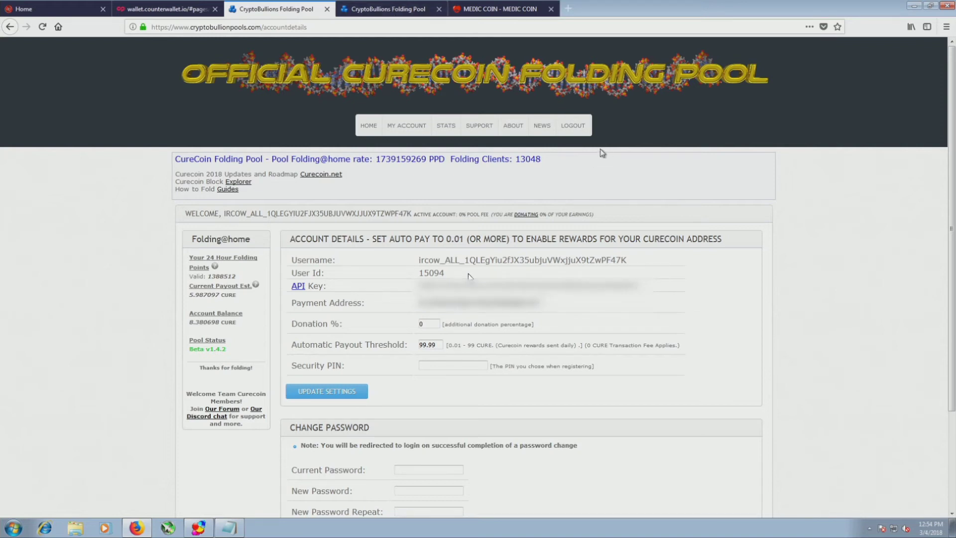
Log out of the folding pool account, open the new-member registration form and review its required fields.
{"action": "left_click", "coordinate": [573, 125]}
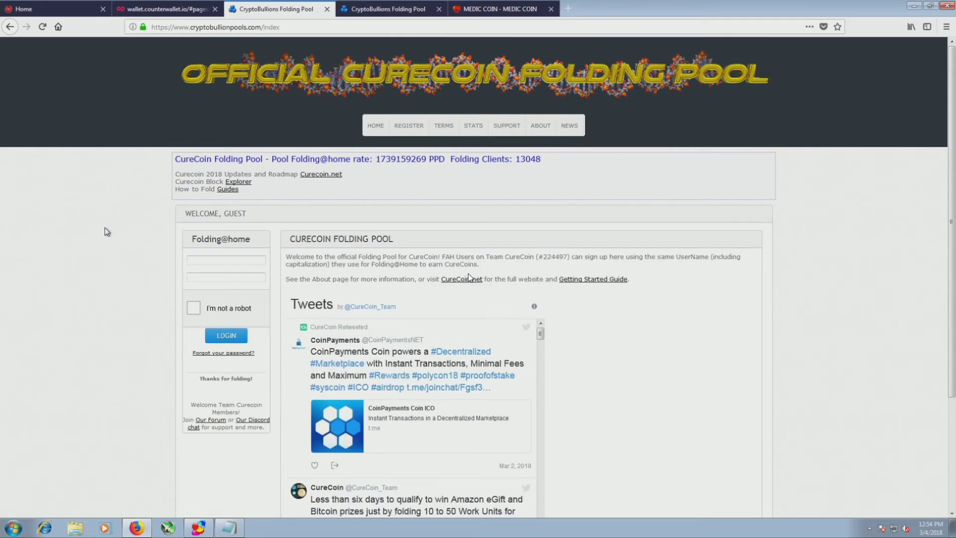
{"action": "scroll", "coordinate": [89, 232], "scroll_direction": "down", "scroll_amount": 1}
{"action": "scroll", "coordinate": [89, 231], "scroll_direction": "down", "scroll_amount": 1}
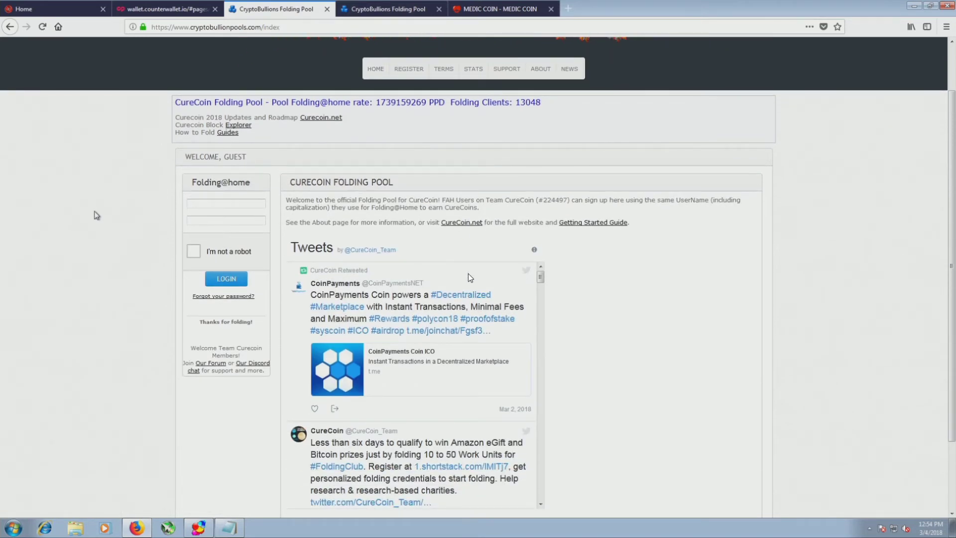
{"action": "left_click", "coordinate": [406, 68]}
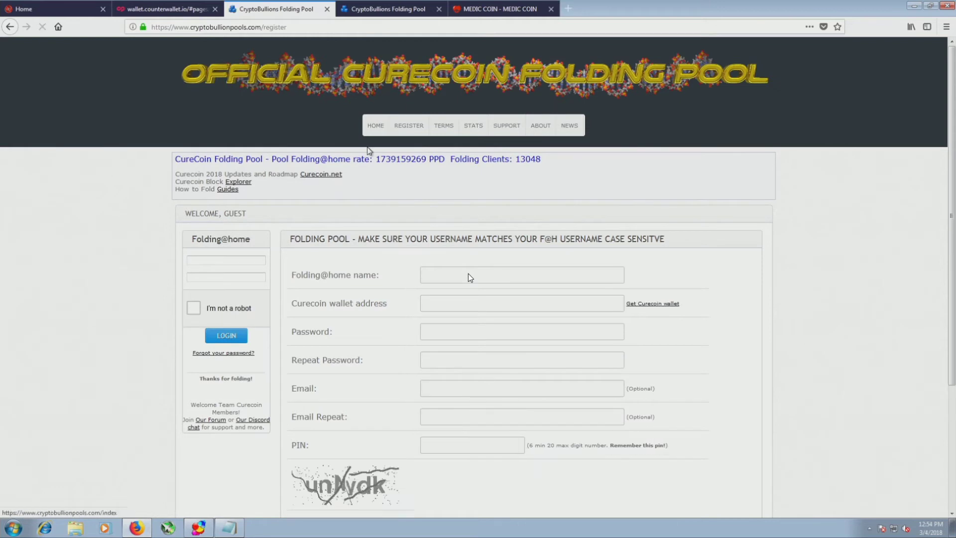
{"action": "scroll", "coordinate": [470, 278], "scroll_direction": "down", "scroll_amount": 2}
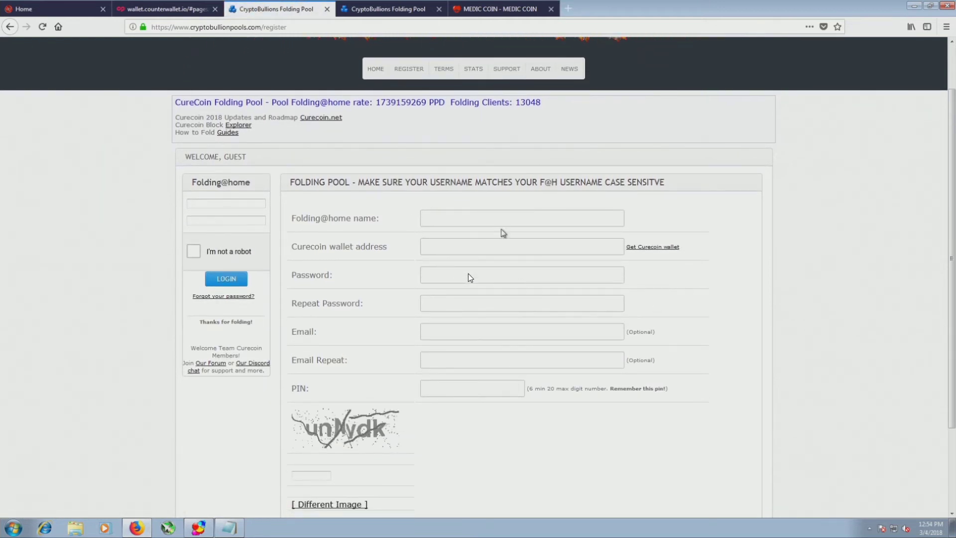
{"action": "scroll", "coordinate": [527, 280], "scroll_direction": "down", "scroll_amount": 4}
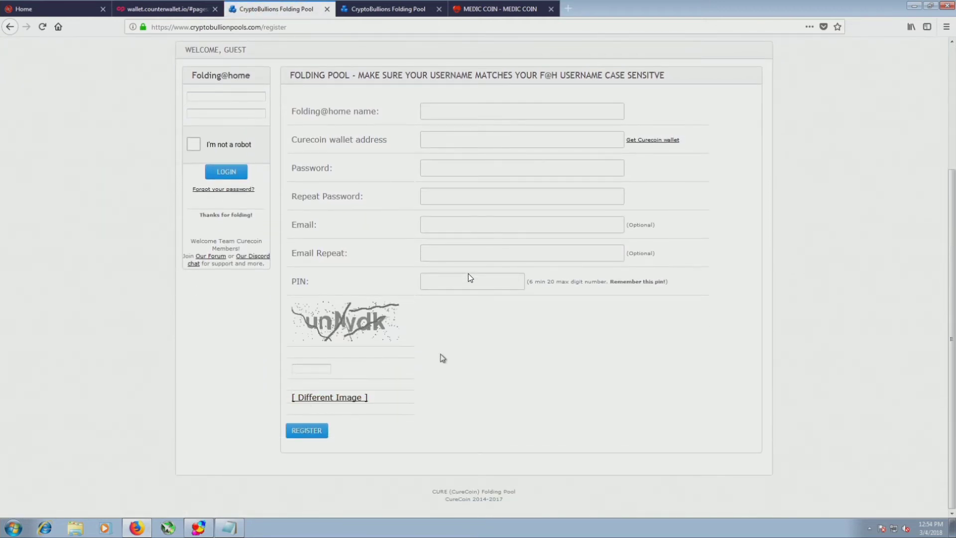
{"action": "scroll", "coordinate": [443, 357], "scroll_direction": "up", "scroll_amount": 4}
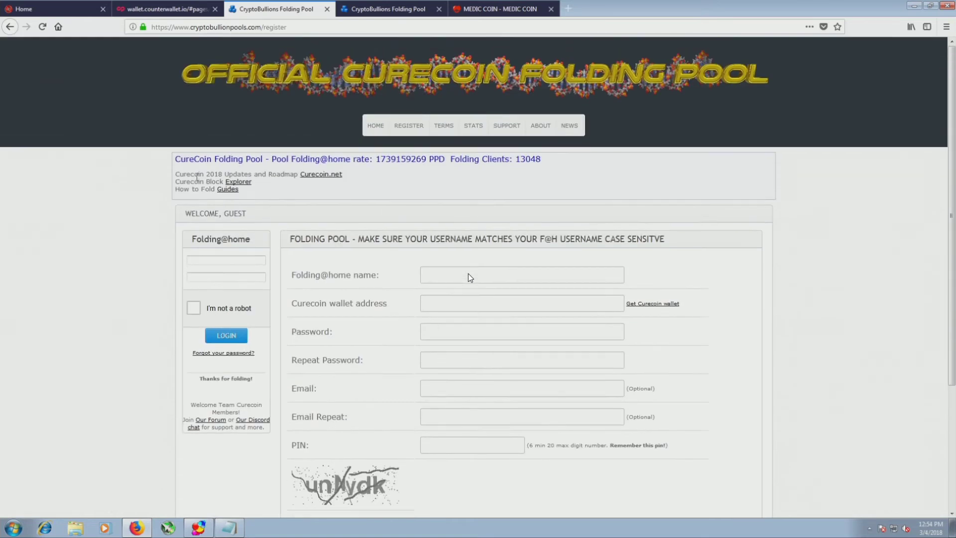
{"action": "scroll", "coordinate": [511, 200], "scroll_direction": "down", "scroll_amount": 1}
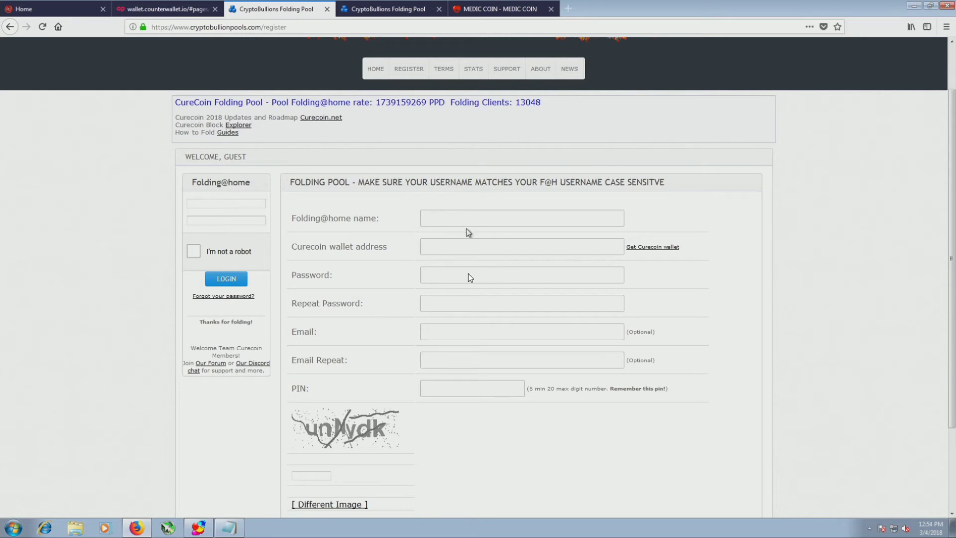
Enter the sample name IFFGHGFH- as the Folding@home name in the registration form.
{"action": "left_click", "coordinate": [466, 221]}
{"action": "type", "text": "med"}
{"action": "key", "text": "BackSpace"}
{"action": "key", "text": "BackSpace"}
{"action": "key", "text": "BackSpace"}
{"action": "type", "text": "I_AM_AWESOME"}
{"action": "left_click_drag", "start_coordinate": [511, 219], "coordinate": [437, 219]}
{"action": "key", "text": "BackSpace"}
{"action": "key", "text": "BackSpace"}
{"action": "key", "text": "BackSpace"}
{"action": "type", "text": "FFGHGFH-"}
{"action": "key", "text": "Menu"}
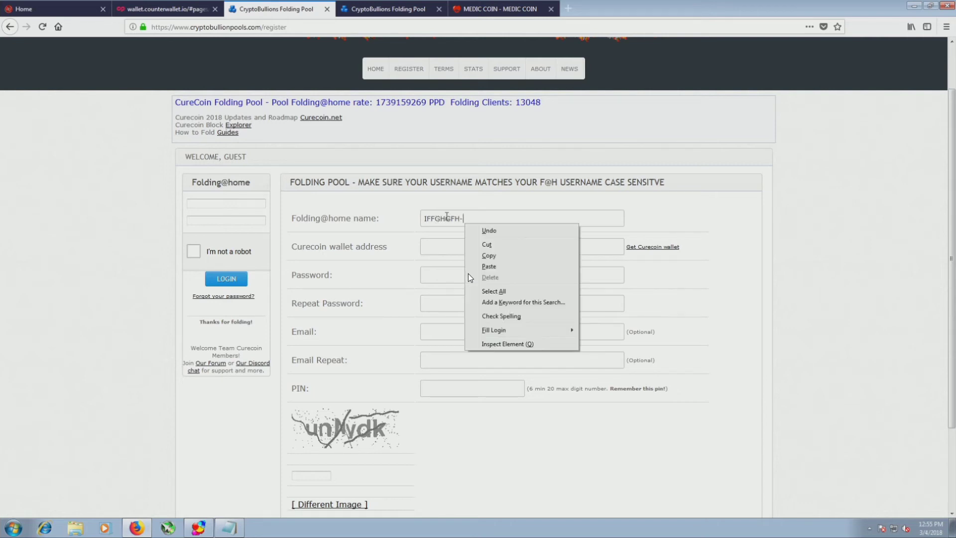
{"action": "key", "text": "Escape"}
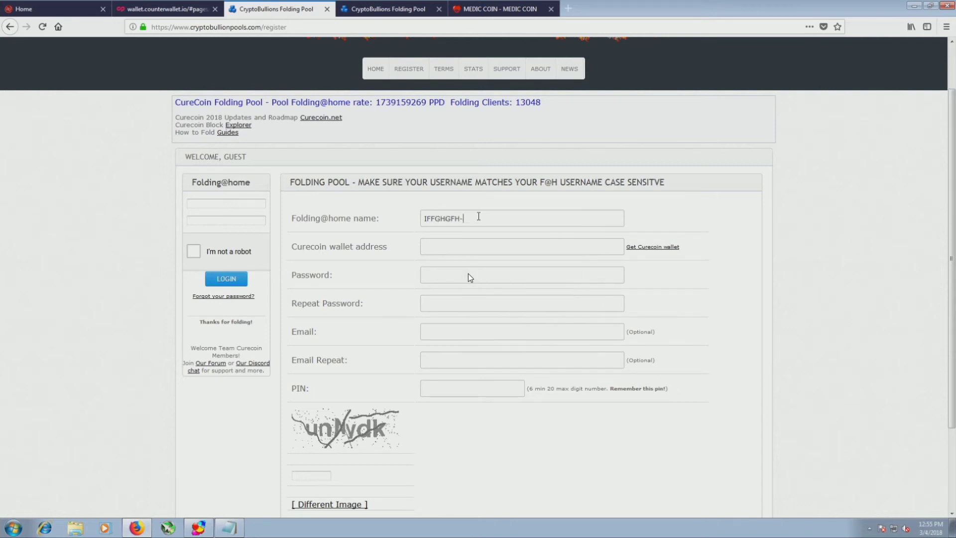
Change the end of the Folding@home name so it reads IFFGHGFH_ALL_ and check the address in Counterwallet that completes it.
{"action": "key", "text": "BackSpace"}
{"action": "type", "text": "_AAA"}
{"action": "key", "text": "BackSpace"}
{"action": "key", "text": "BackSpace"}
{"action": "type", "text": "LL"}
{"action": "key", "text": "ctrl+Page_Up"}
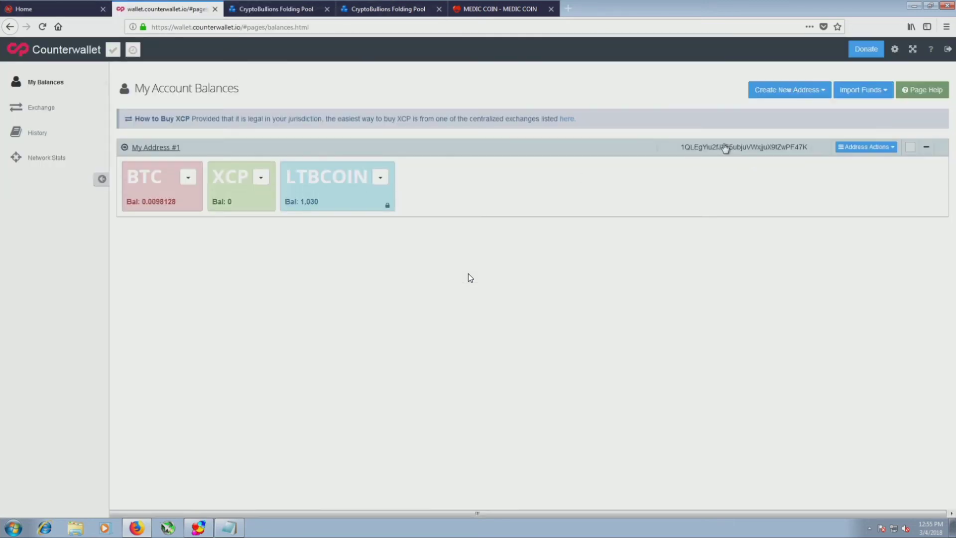
{"action": "left_click", "coordinate": [284, 6]}
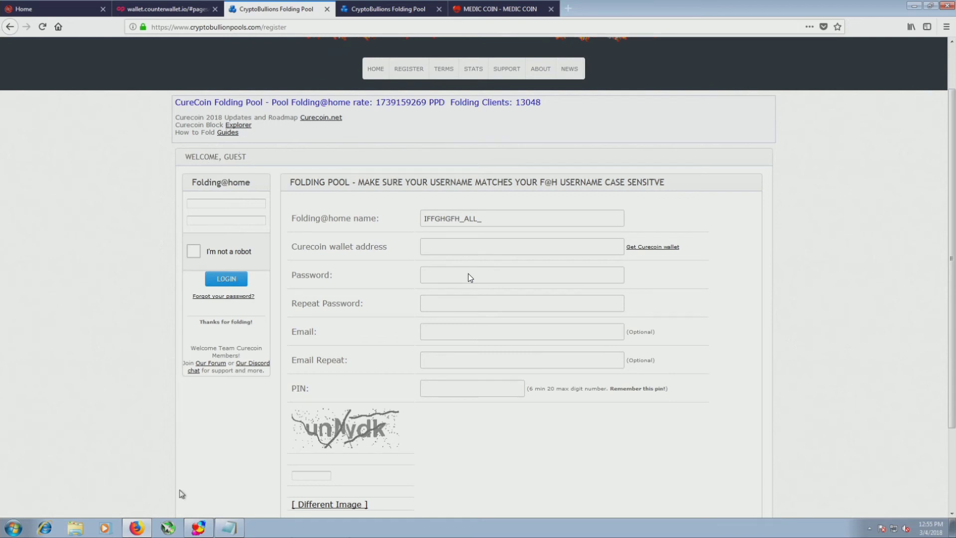
Copy the Curecoin team number 224497 from med.txt, set it as the team number in the Folding@home client's identity and save.
{"action": "left_click", "coordinate": [219, 526]}
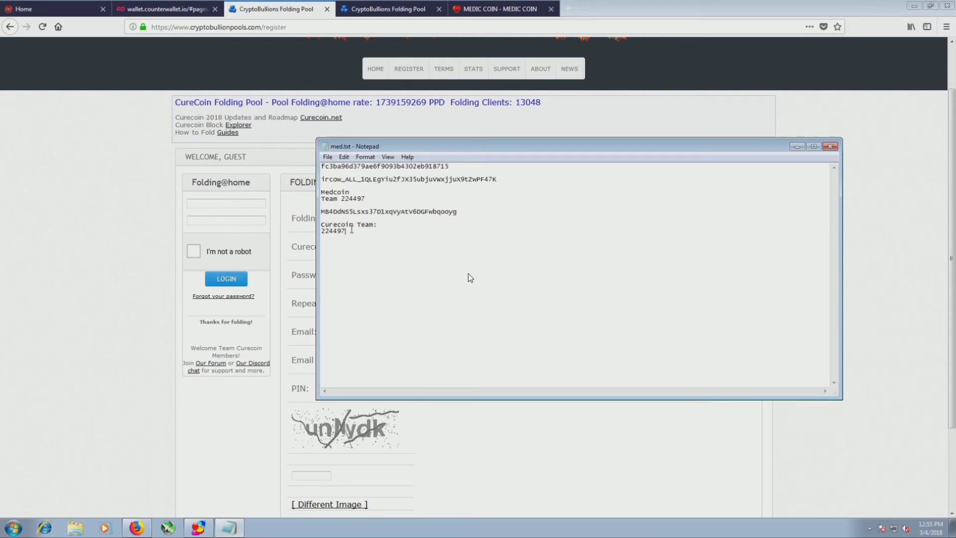
{"action": "left_click_drag", "start_coordinate": [351, 230], "coordinate": [309, 244]}
{"action": "key", "text": "ctrl+c"}
{"action": "left_click", "coordinate": [198, 528]}
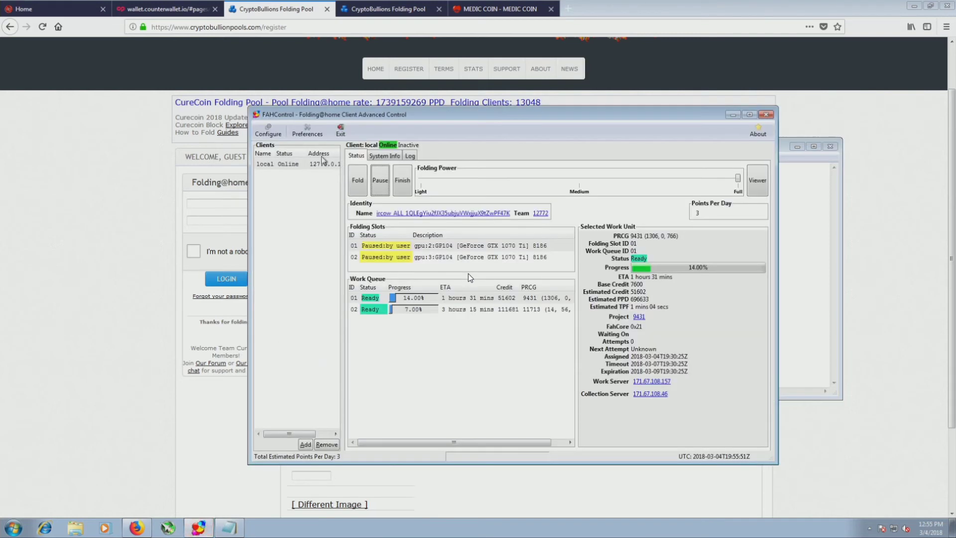
{"action": "left_click", "coordinate": [268, 131]}
{"action": "double_click", "coordinate": [400, 271]}
{"action": "key", "text": "ctrl+v"}
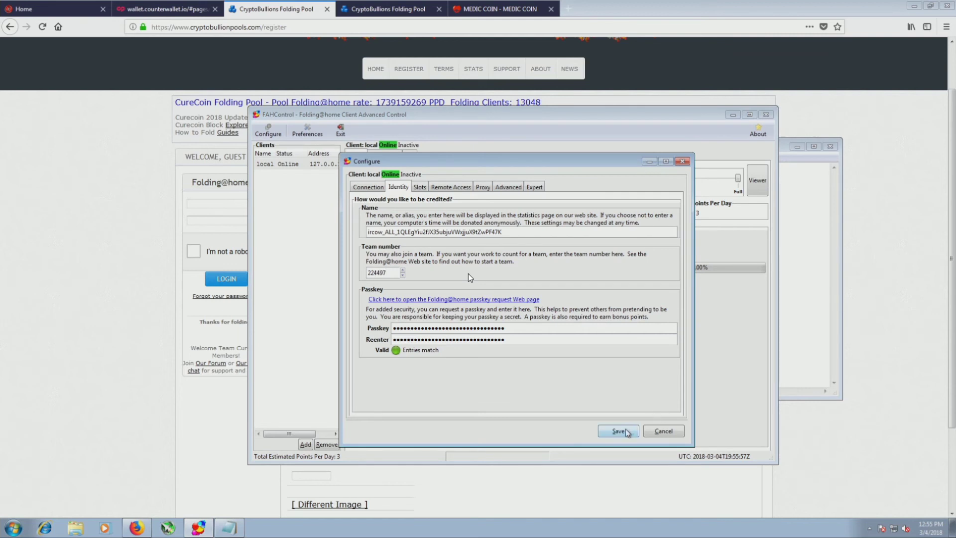
{"action": "left_click", "coordinate": [625, 428]}
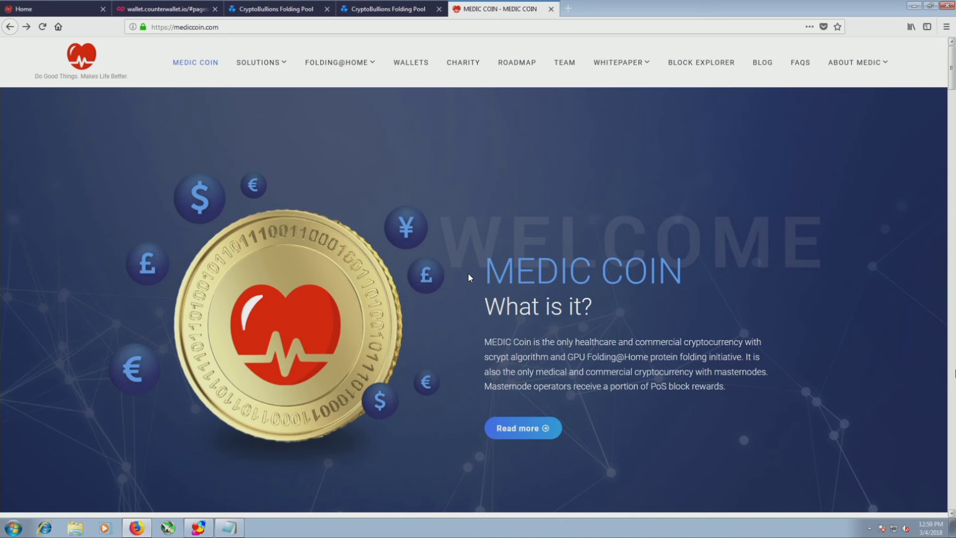
Look up the Medcoin wallet address and team number 234020 in med.txt.
{"action": "mouse_move", "coordinate": [355, 65]}
{"action": "left_click", "coordinate": [229, 527]}
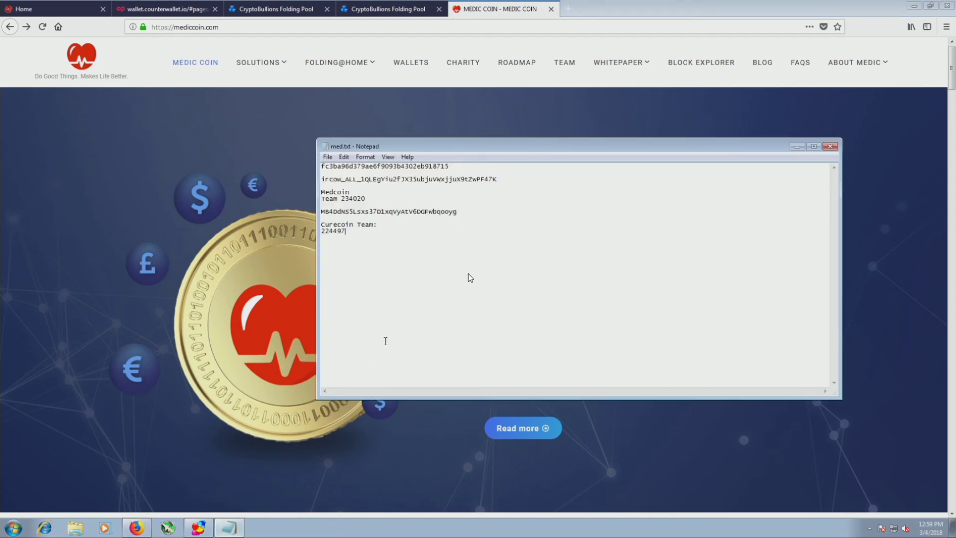
{"action": "double_click", "coordinate": [479, 213]}
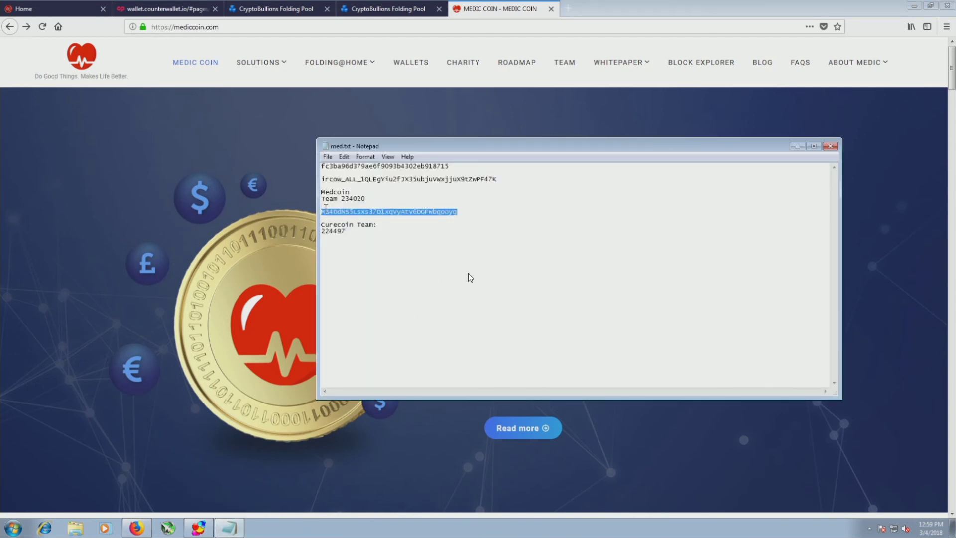
{"action": "left_click", "coordinate": [326, 209]}
{"action": "left_click_drag", "start_coordinate": [368, 198], "coordinate": [341, 198]}
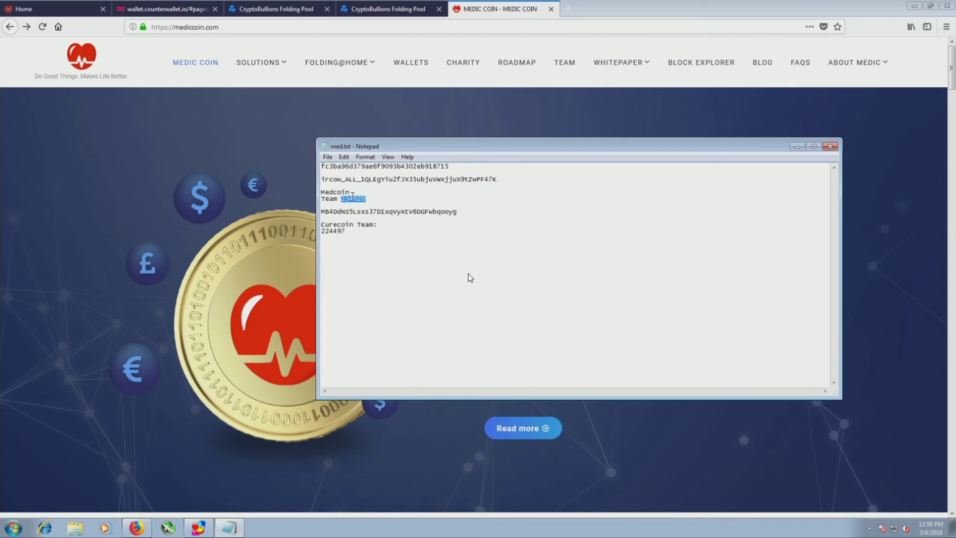
In the Folding@home client's identity configuration, check the Medcoin wallet address used as the name and set the team number to 234020.
{"action": "key", "text": "alt+Tab"}
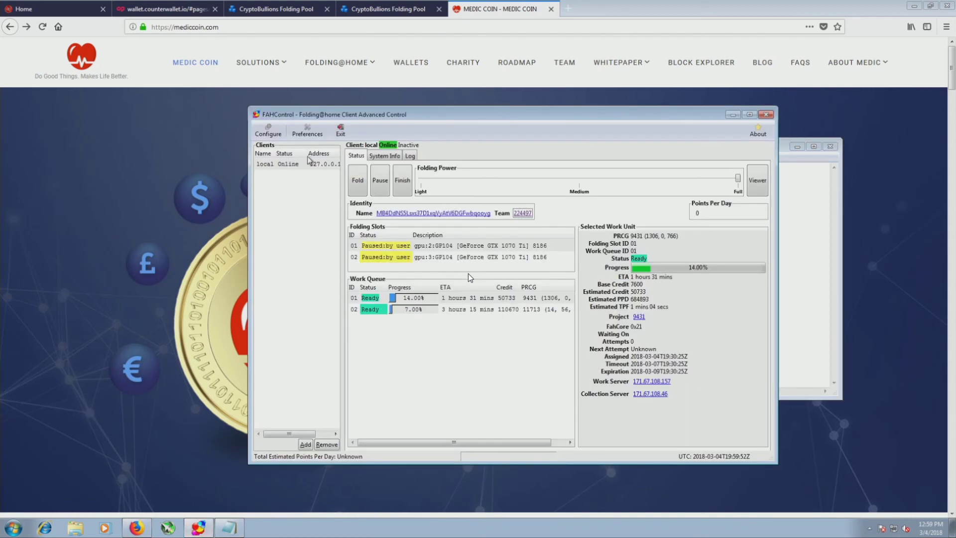
{"action": "left_click", "coordinate": [268, 130]}
{"action": "left_click_drag", "start_coordinate": [402, 232], "coordinate": [467, 233]}
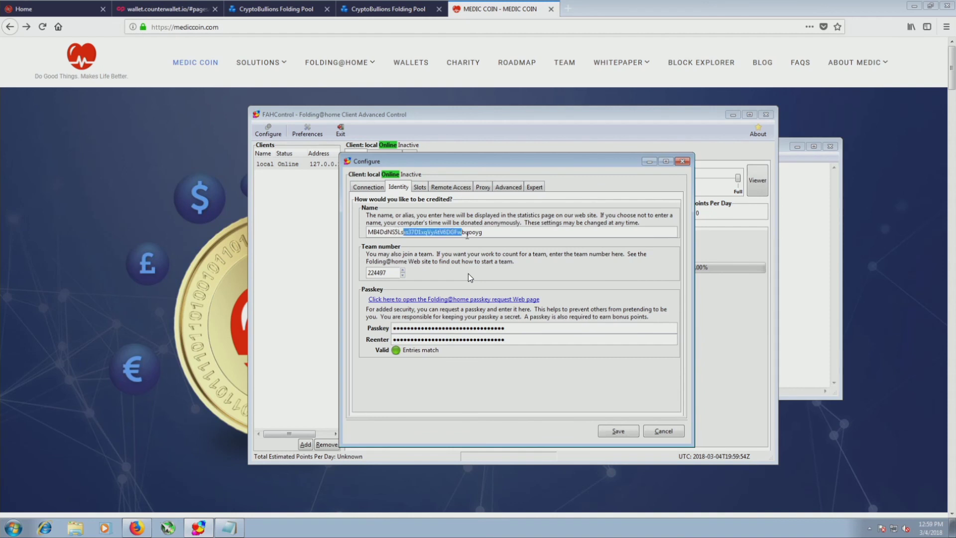
{"action": "left_click", "coordinate": [516, 231]}
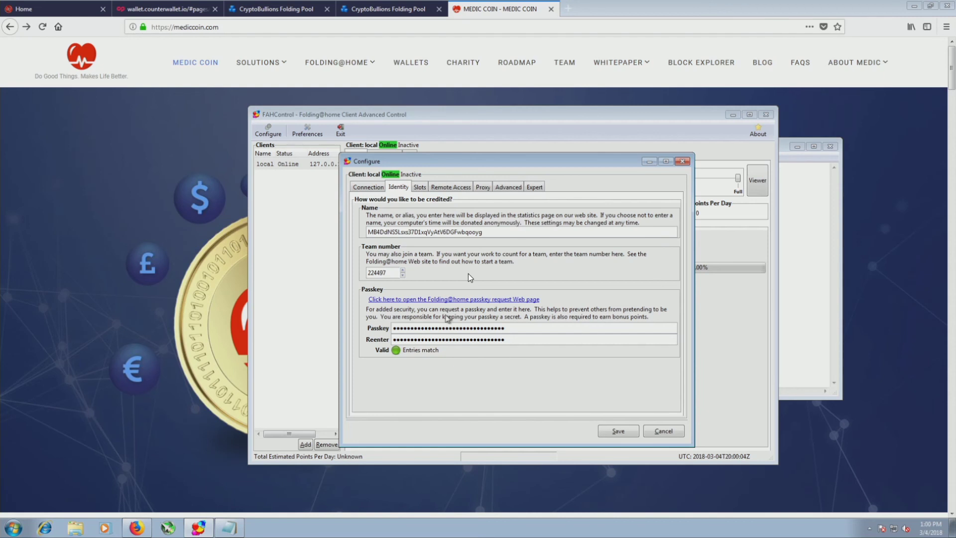
{"action": "left_click_drag", "start_coordinate": [390, 272], "coordinate": [350, 271]}
{"action": "type", "text": "234020"}
{"action": "key", "text": "Return"}
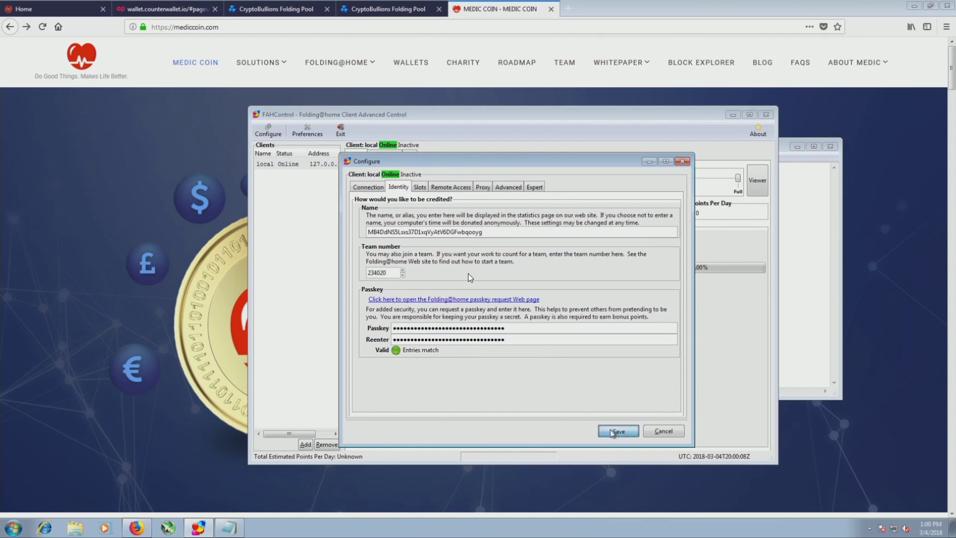